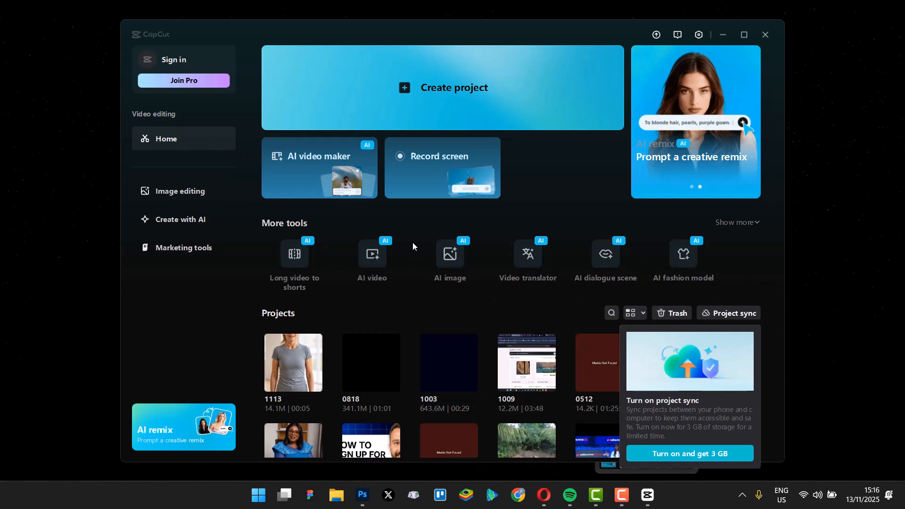
- Create a new project and import the Diabetes Exercise Guide video from the Downloads folder
{"action": "left_click", "coordinate": [451, 73]}
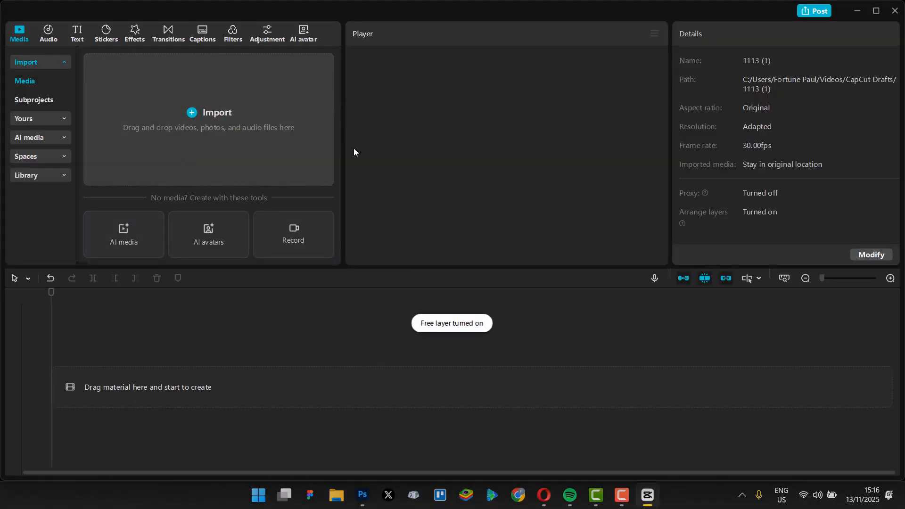
{"action": "left_click", "coordinate": [205, 114]}
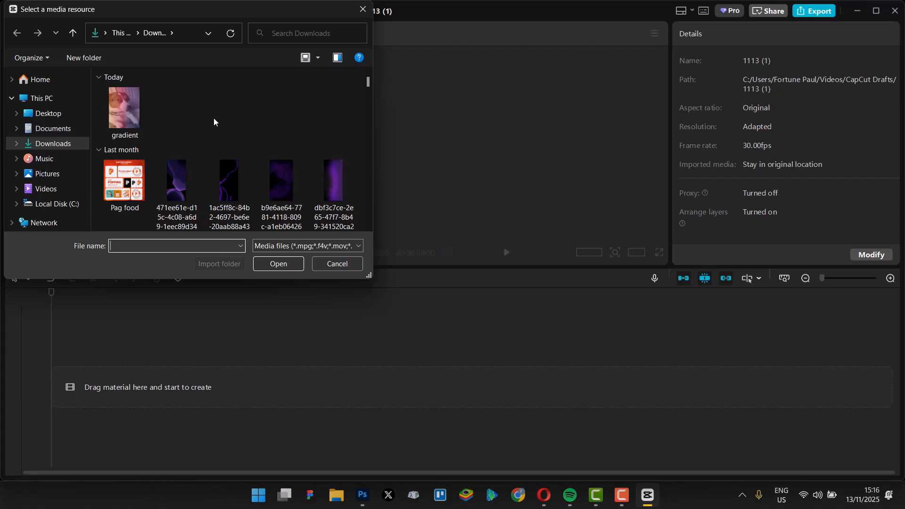
{"action": "scroll", "coordinate": [214, 118], "scroll_direction": "down", "scroll_amount": 10}
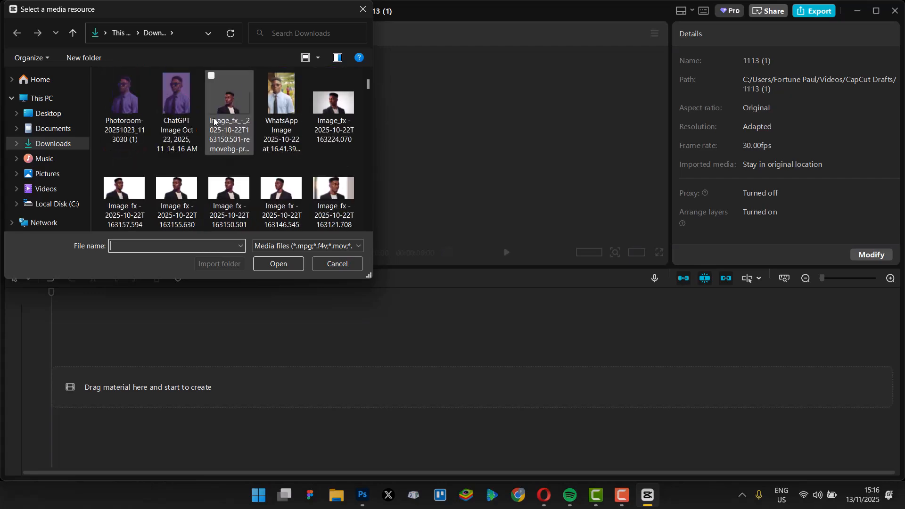
{"action": "scroll", "coordinate": [214, 121], "scroll_direction": "down", "scroll_amount": 15}
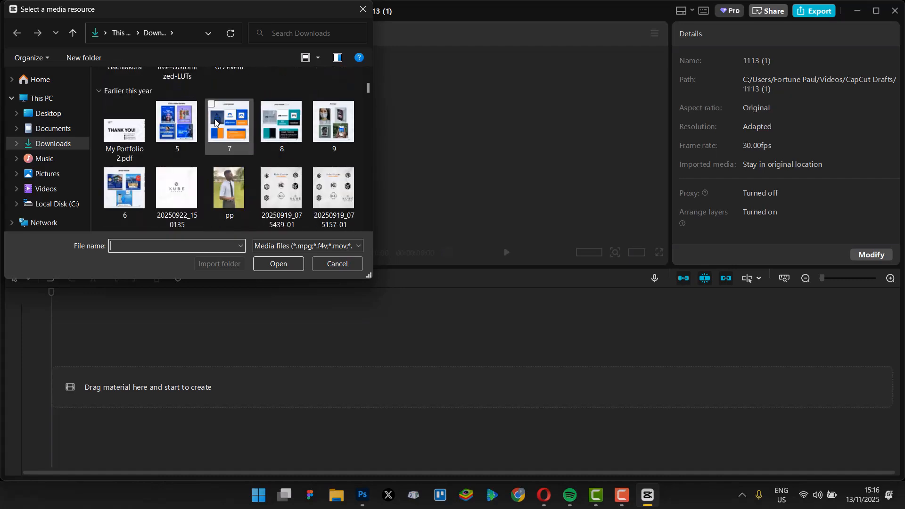
{"action": "scroll", "coordinate": [215, 122], "scroll_direction": "down", "scroll_amount": 2}
{"action": "scroll", "coordinate": [221, 108], "scroll_direction": "up", "scroll_amount": 2}
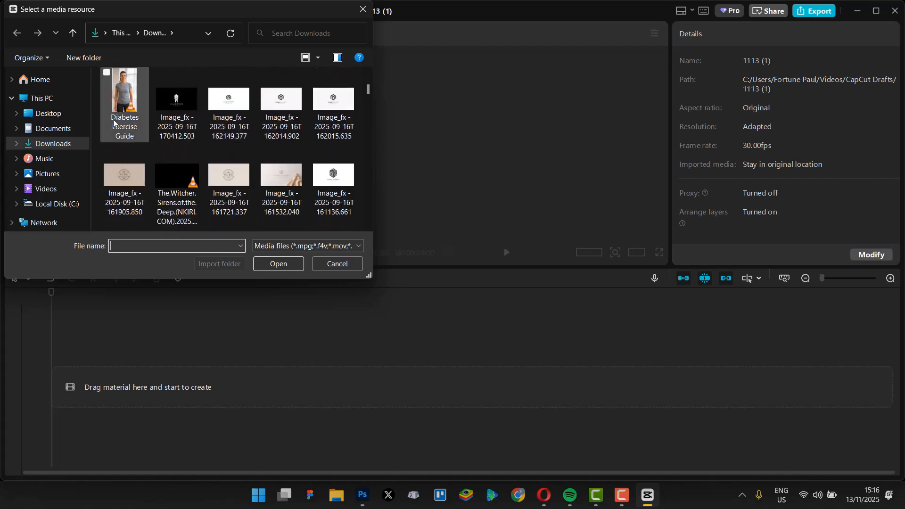
{"action": "left_click", "coordinate": [124, 105]}
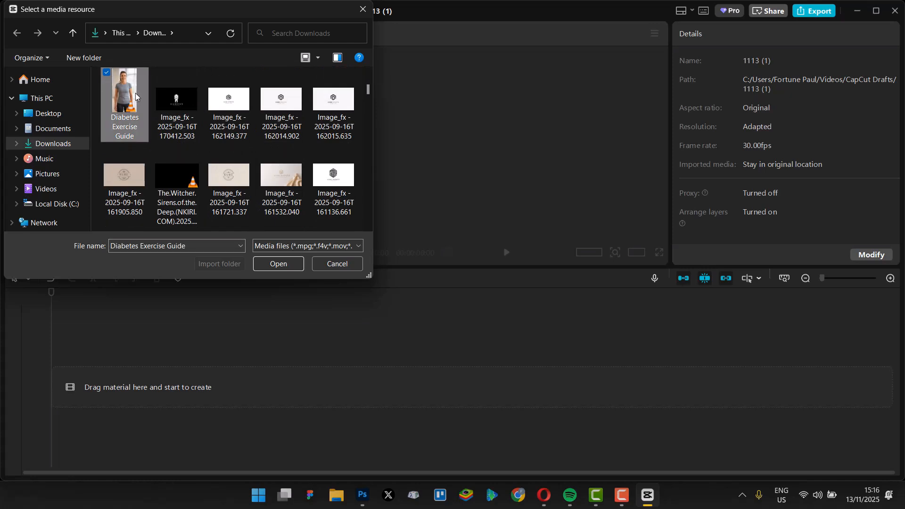
{"action": "left_click", "coordinate": [299, 263]}
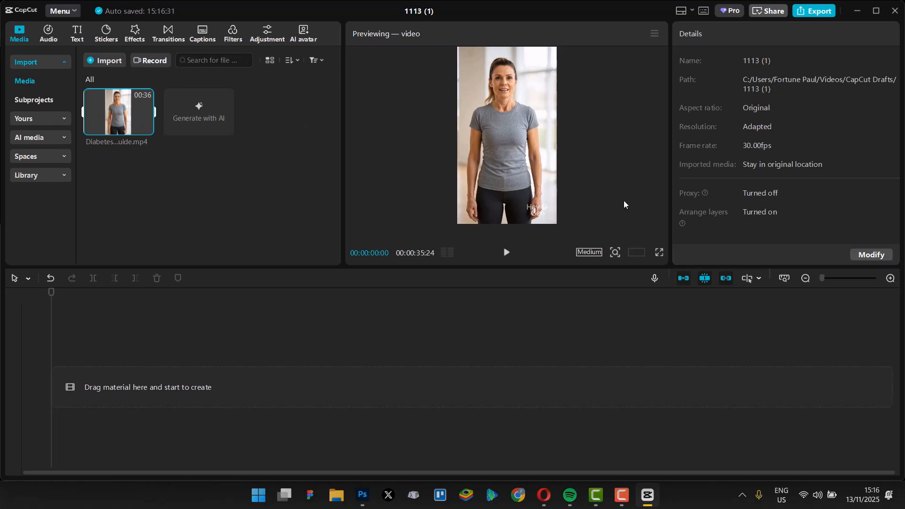
- Place the Diabetes Exercise Guide video at the start of the timeline and trim its end to about 00:00:04:15
{"action": "left_click_drag", "start_coordinate": [127, 124], "coordinate": [135, 387]}
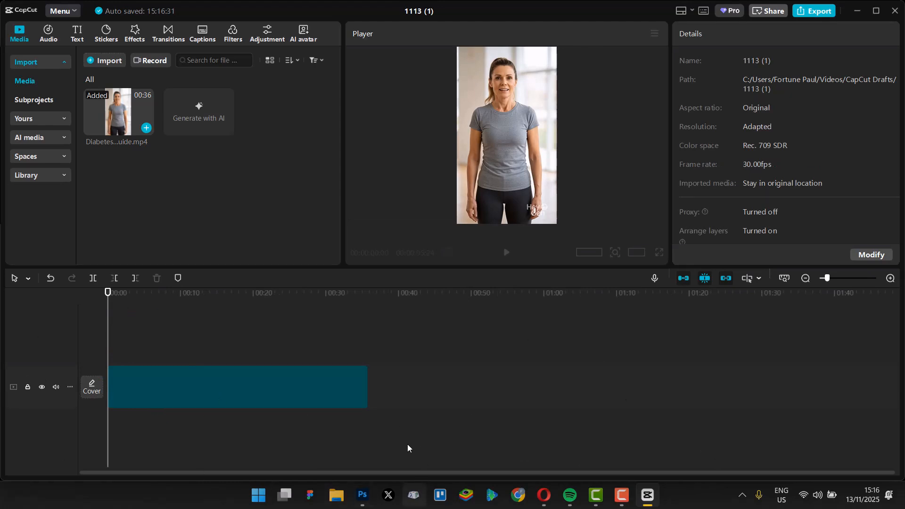
{"action": "left_click", "coordinate": [537, 222]}
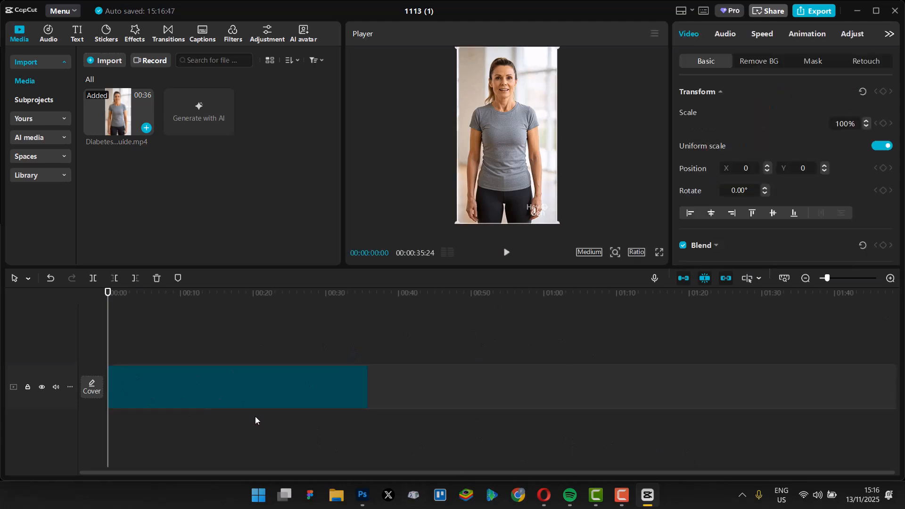
{"action": "left_click", "coordinate": [335, 390]}
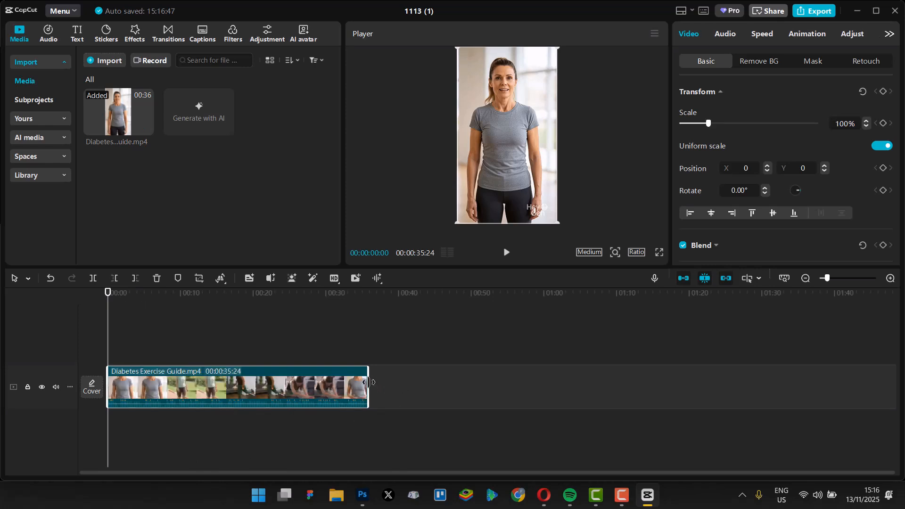
{"action": "left_click_drag", "start_coordinate": [370, 382], "coordinate": [141, 404]}
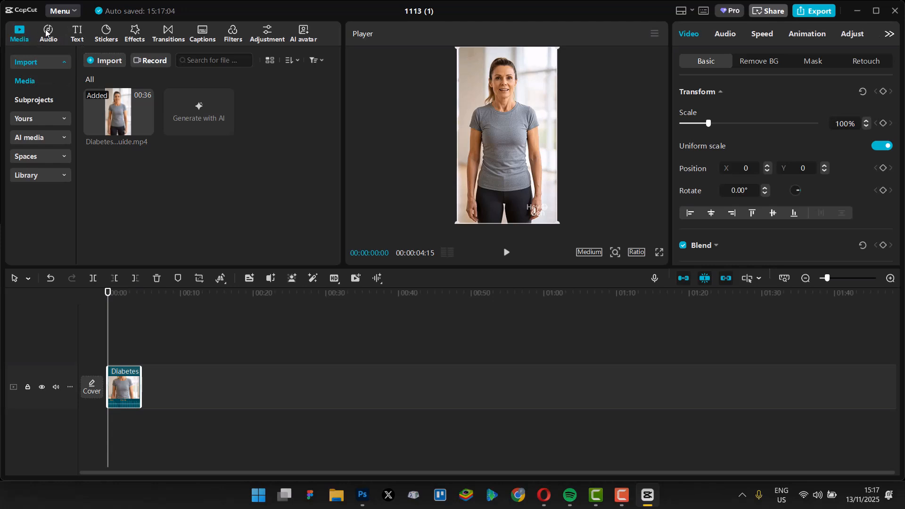
- Preview the default text and add it on a track above the video, within the clip's duration
{"action": "left_click", "coordinate": [82, 31]}
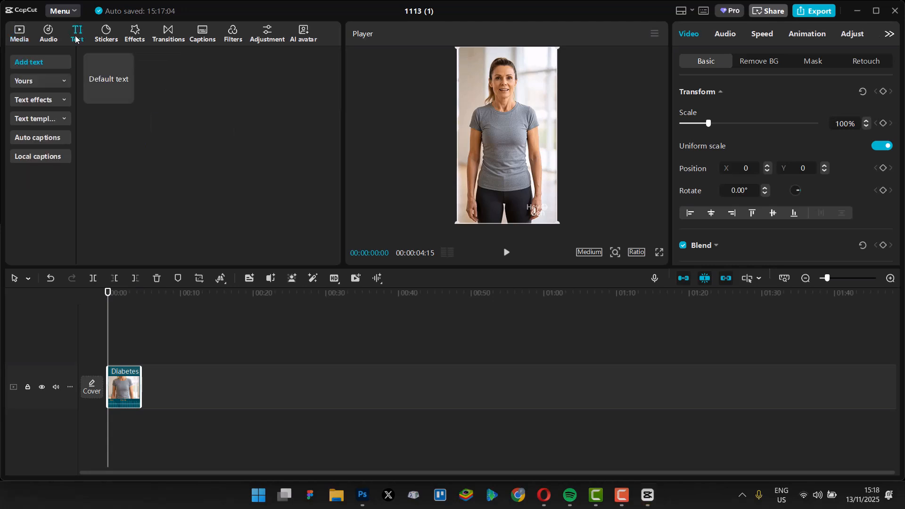
{"action": "left_click", "coordinate": [104, 79]}
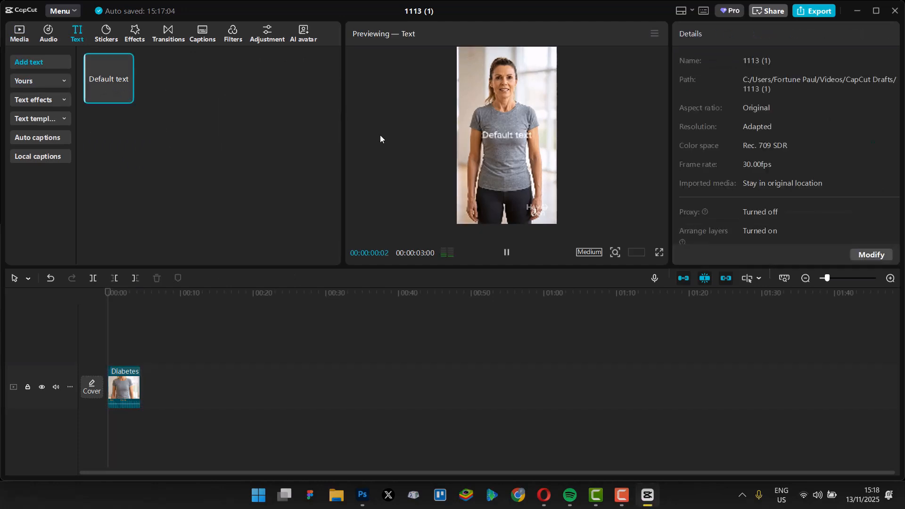
{"action": "left_click", "coordinate": [505, 255]}
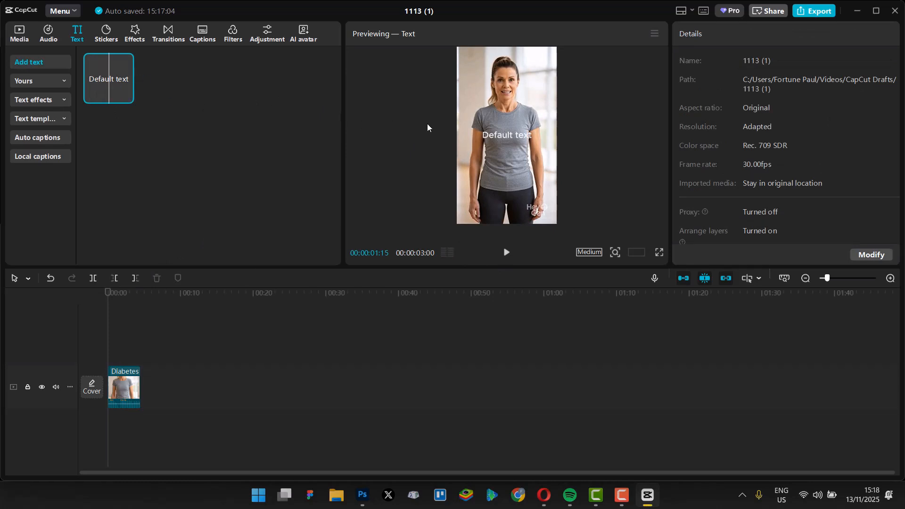
{"action": "mouse_move", "coordinate": [126, 89]}
{"action": "left_click_drag", "start_coordinate": [127, 100], "coordinate": [165, 404]}
{"action": "left_click_drag", "start_coordinate": [174, 372], "coordinate": [130, 358]}
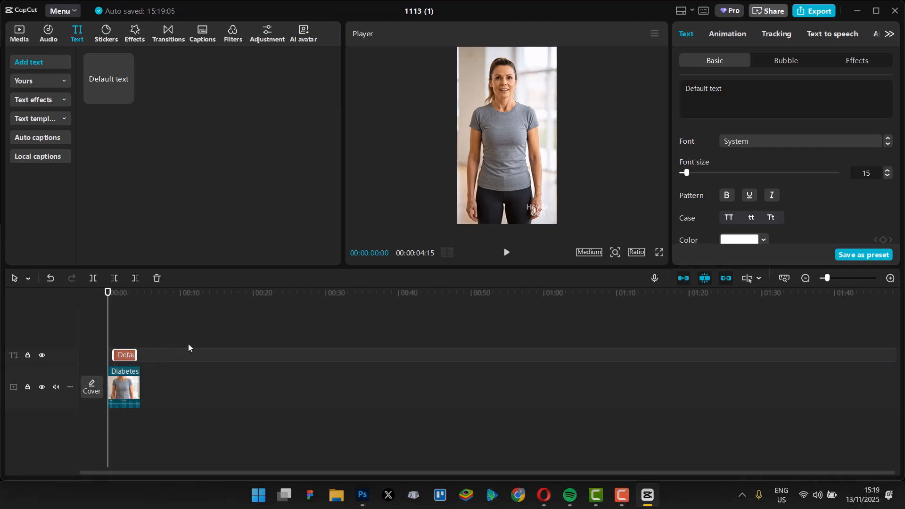
- Replace the default text's wording with "SHSSSSSSH"
{"action": "double_click", "coordinate": [810, 100]}
{"action": "key", "text": "BackSpace"}
{"action": "key", "text": "BackSpace"}
{"action": "key", "text": "BackSpace"}
{"action": "key", "text": "BackSpace"}
{"action": "key", "text": "BackSpace"}
{"action": "key", "text": "BackSpace"}
{"action": "key", "text": "BackSpace"}
{"action": "key", "text": "BackSpace"}
{"action": "type", "text": "SHSSSSSS"}
- Set the text's font to Arial Black and move the playhead to 00:00:01:25, over the text clip
{"action": "left_click", "coordinate": [784, 138]}
{"action": "left_click", "coordinate": [808, 143]}
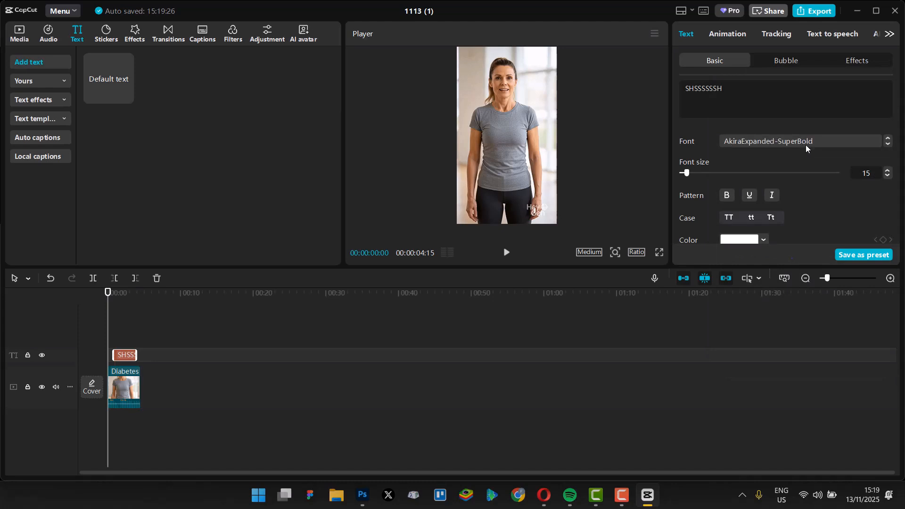
{"action": "left_click", "coordinate": [805, 145]}
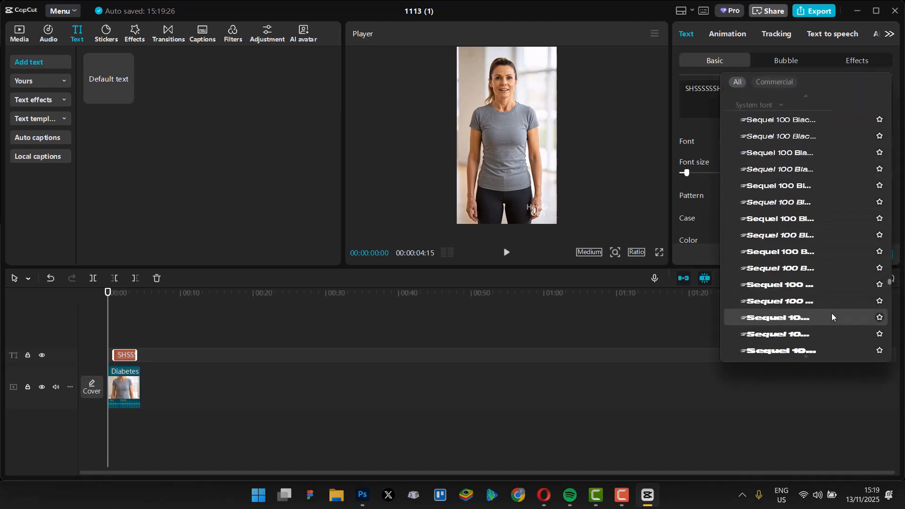
{"action": "scroll", "coordinate": [831, 313], "scroll_direction": "up", "scroll_amount": 8}
{"action": "scroll", "coordinate": [817, 304], "scroll_direction": "down", "scroll_amount": 10}
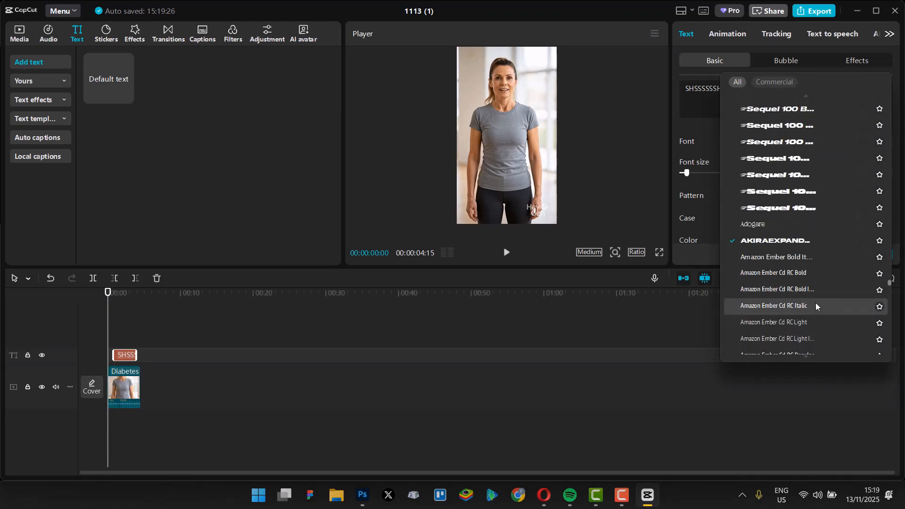
{"action": "scroll", "coordinate": [815, 299], "scroll_direction": "down", "scroll_amount": 2}
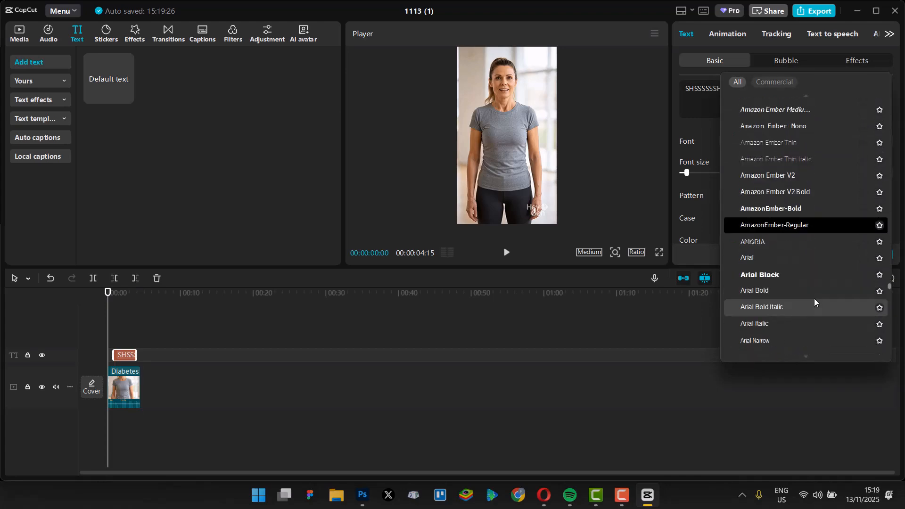
{"action": "left_click", "coordinate": [776, 274]}
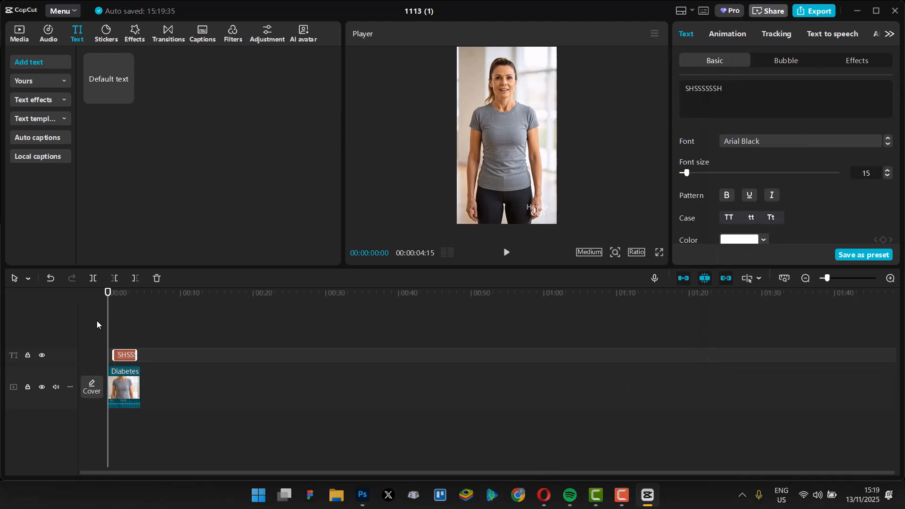
{"action": "left_click_drag", "start_coordinate": [113, 295], "coordinate": [121, 296]}
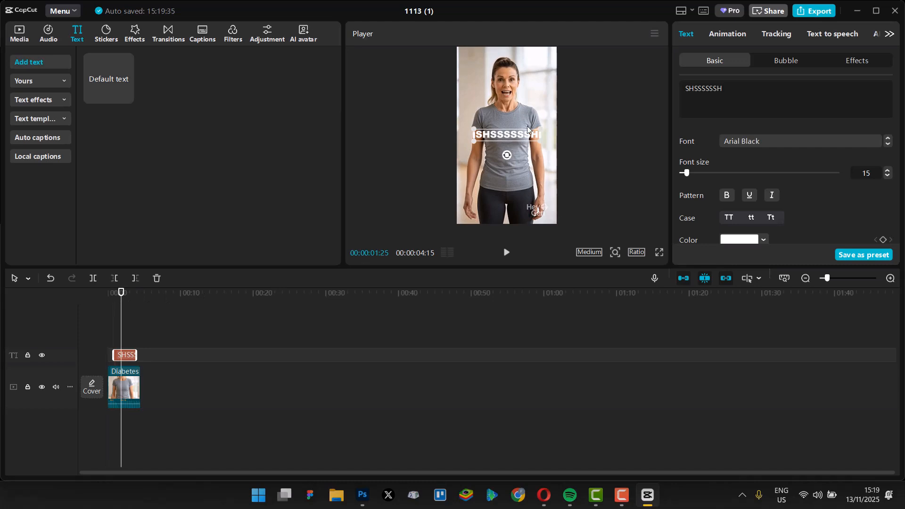
- Try green and blue text colors, settling on blue with hex 129EF2
{"action": "scroll", "coordinate": [708, 191], "scroll_direction": "down", "scroll_amount": 4}
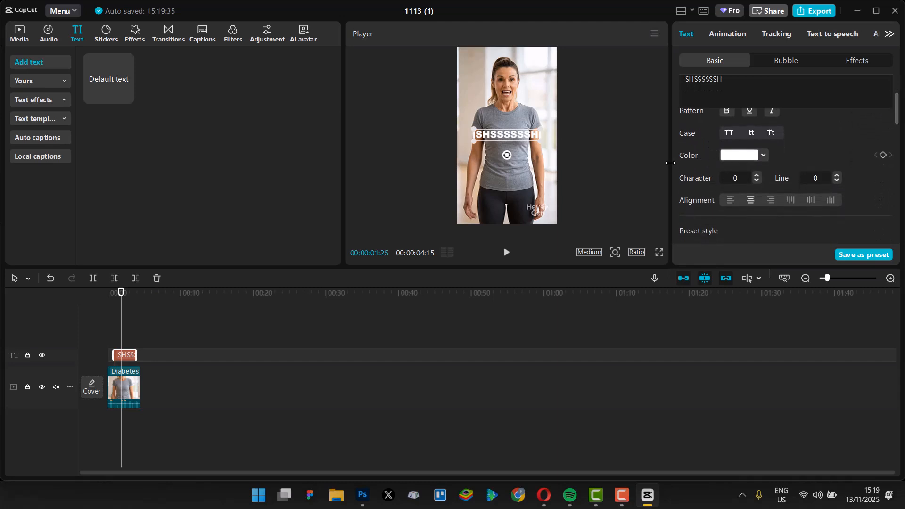
{"action": "left_click", "coordinate": [763, 155]}
{"action": "left_click", "coordinate": [748, 255]}
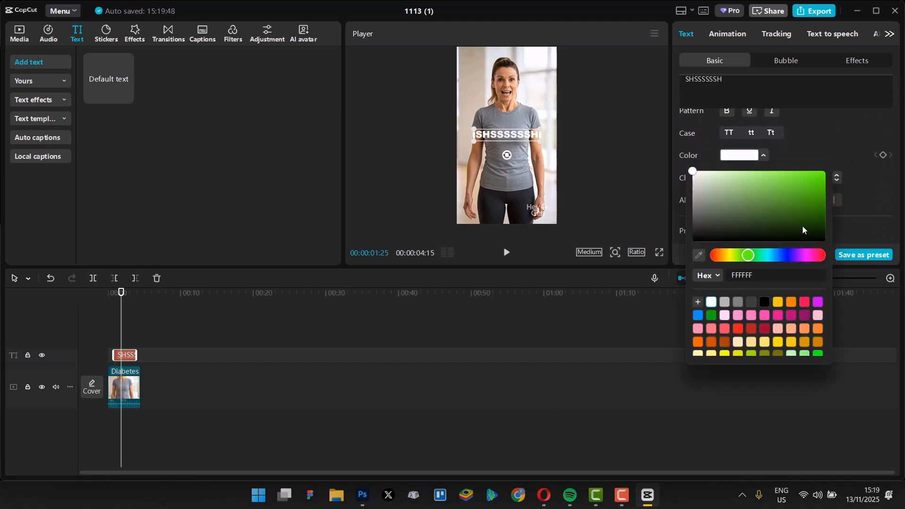
{"action": "left_click", "coordinate": [816, 174]}
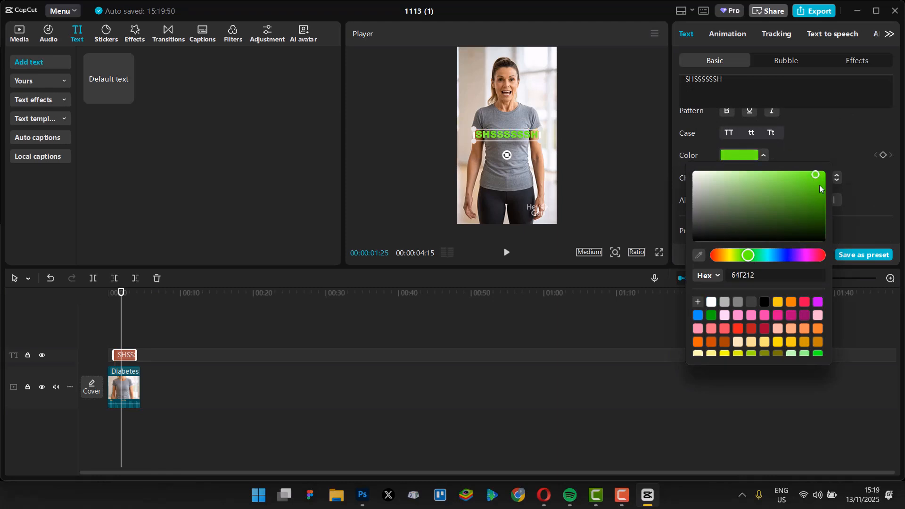
{"action": "left_click", "coordinate": [781, 255]}
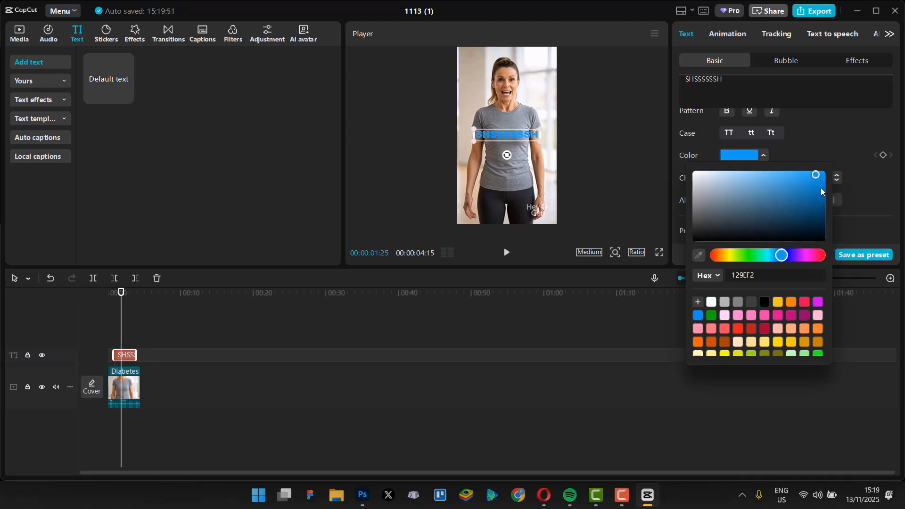
{"action": "left_click", "coordinate": [849, 333]}
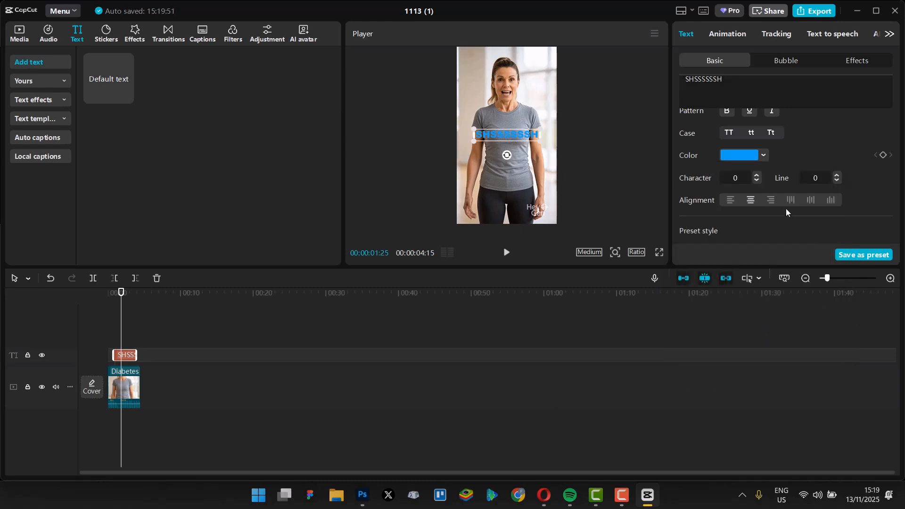
- Apply the green preset style with a black outline to the text and enlarge it to about the video frame's full width
{"action": "scroll", "coordinate": [785, 209], "scroll_direction": "down", "scroll_amount": 4}
{"action": "scroll", "coordinate": [785, 208], "scroll_direction": "up", "scroll_amount": 3}
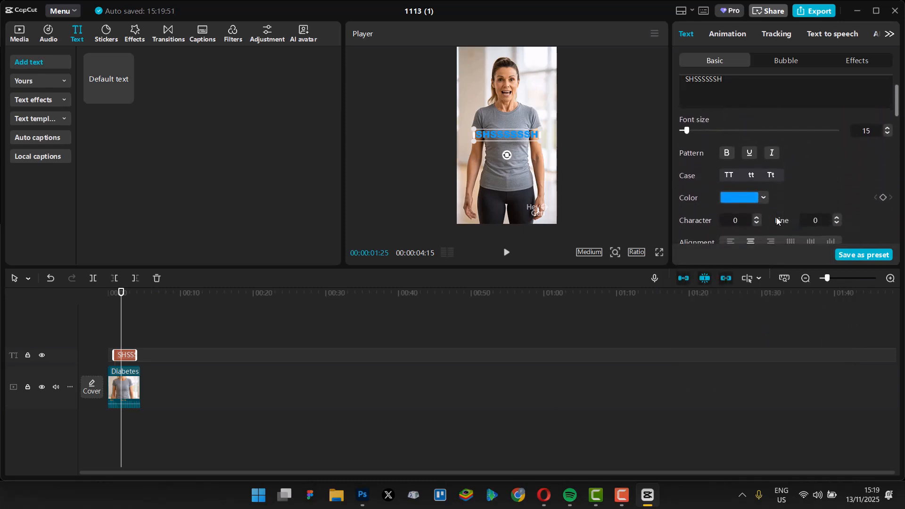
{"action": "scroll", "coordinate": [776, 217], "scroll_direction": "down", "scroll_amount": 3}
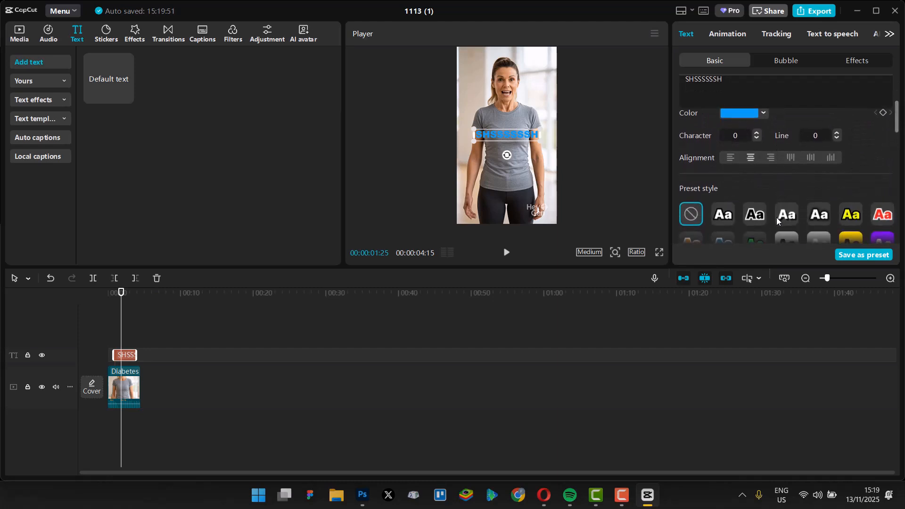
{"action": "left_click", "coordinate": [785, 208]}
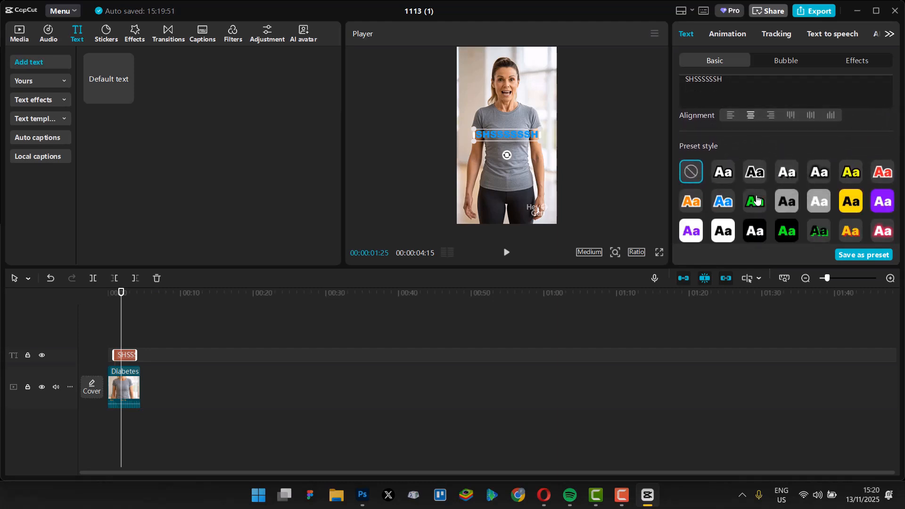
{"action": "left_click", "coordinate": [754, 202]}
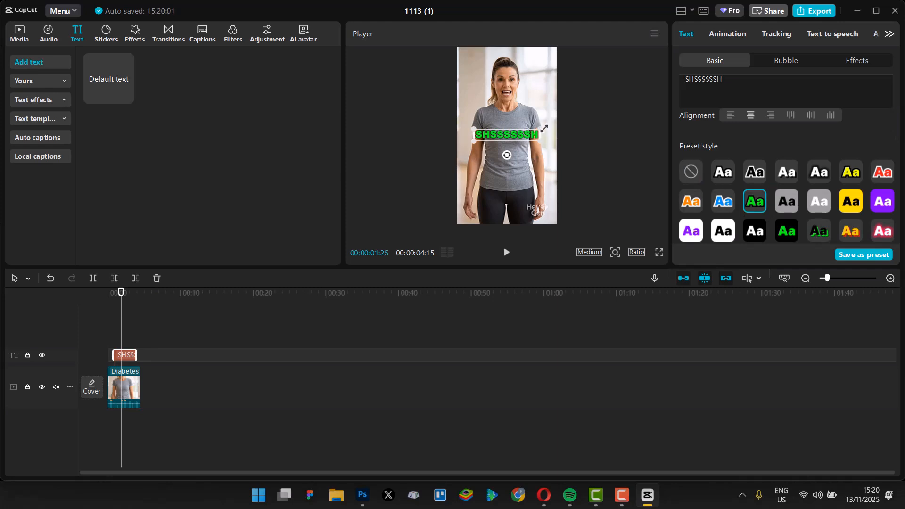
{"action": "left_click_drag", "start_coordinate": [544, 128], "coordinate": [564, 108]}
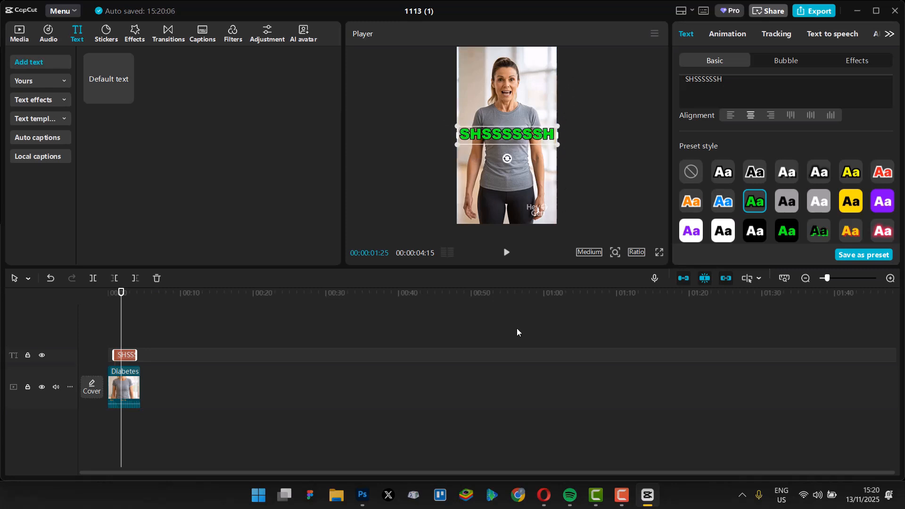
- Duplicate the Diabetes video clip and place the copy on the track above, aligned with the original at the timeline's start
{"action": "left_click", "coordinate": [669, 467]}
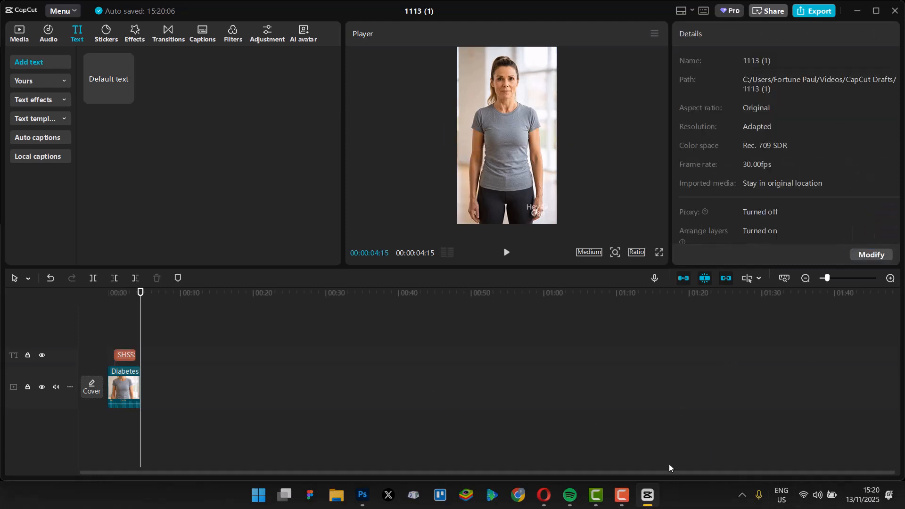
{"action": "left_click", "coordinate": [129, 384]}
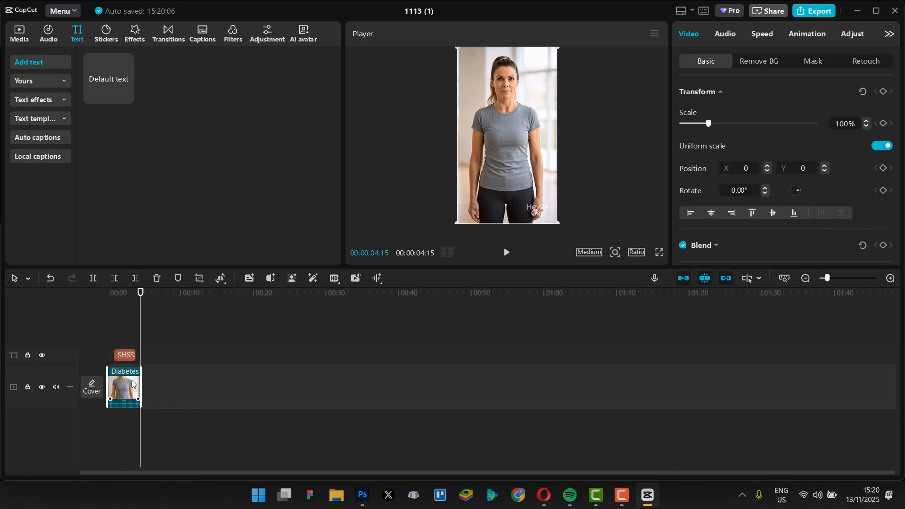
{"action": "right_click", "coordinate": [132, 383]}
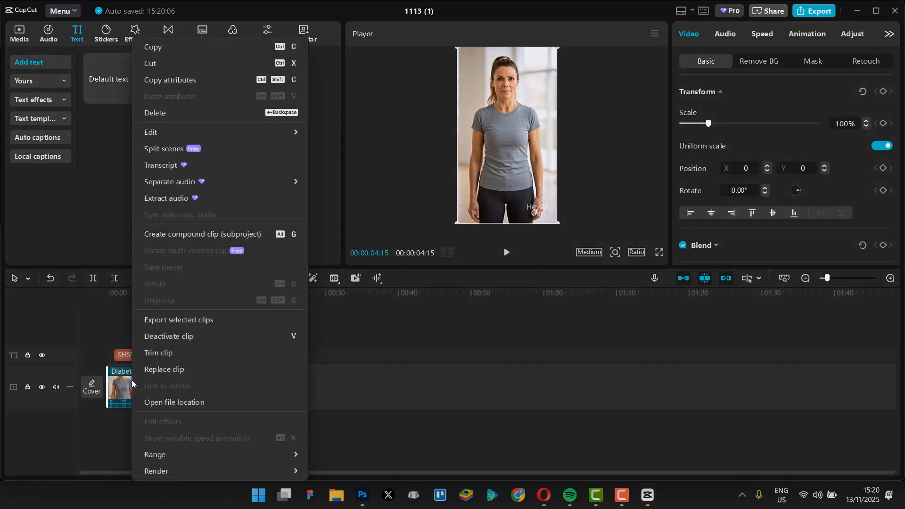
{"action": "left_click", "coordinate": [274, 52]}
{"action": "left_click", "coordinate": [181, 388]}
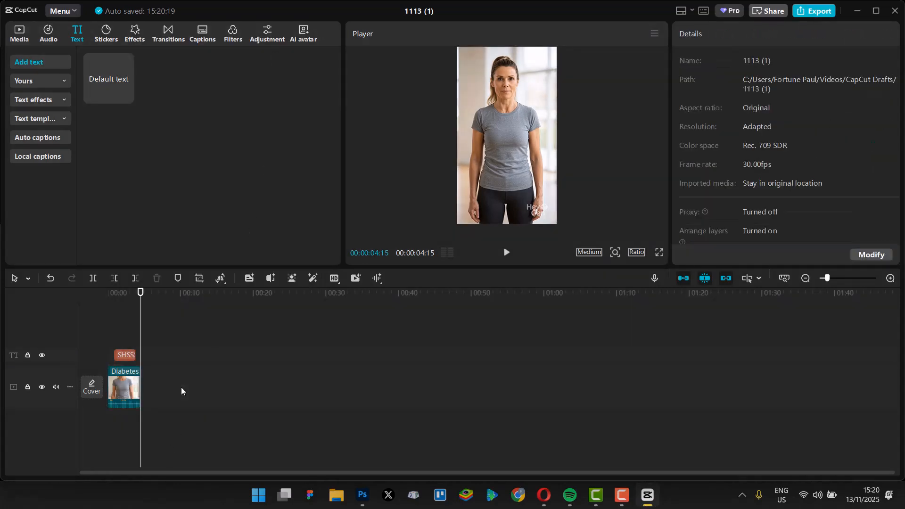
{"action": "right_click", "coordinate": [182, 387]}
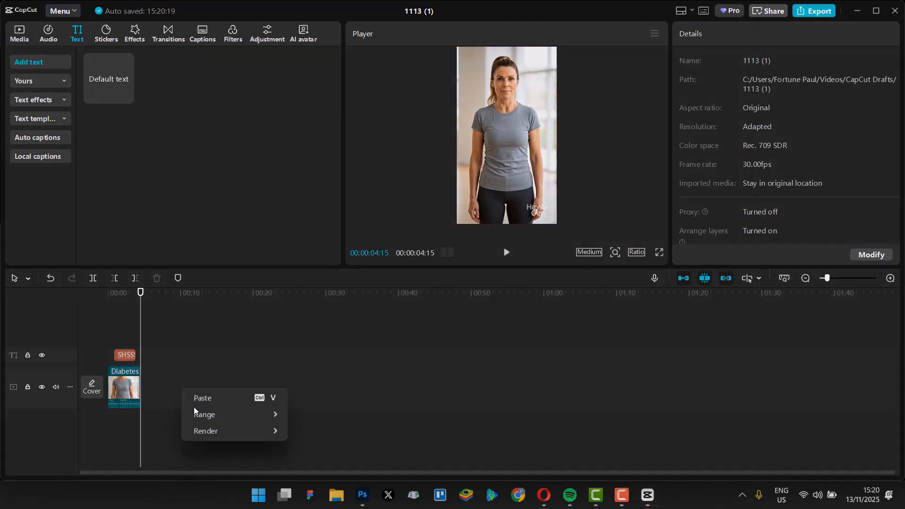
{"action": "left_click", "coordinate": [223, 399]}
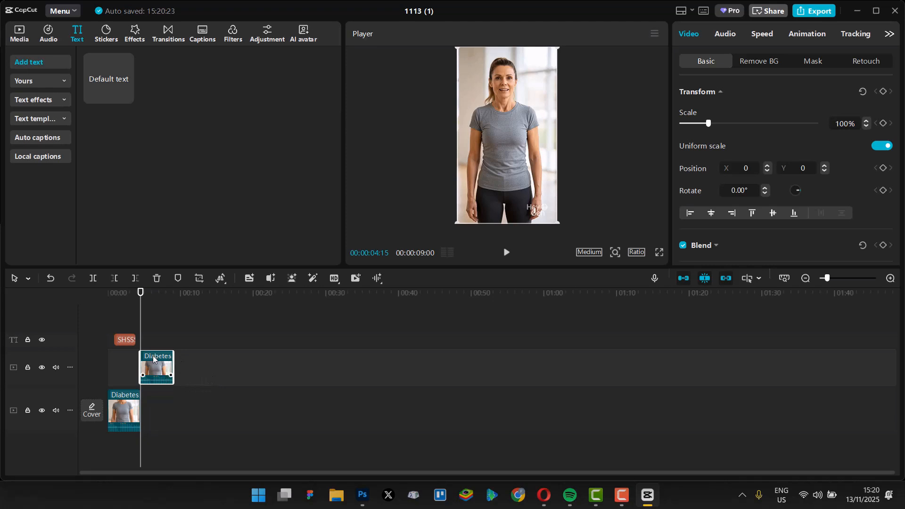
{"action": "left_click_drag", "start_coordinate": [154, 358], "coordinate": [117, 359]}
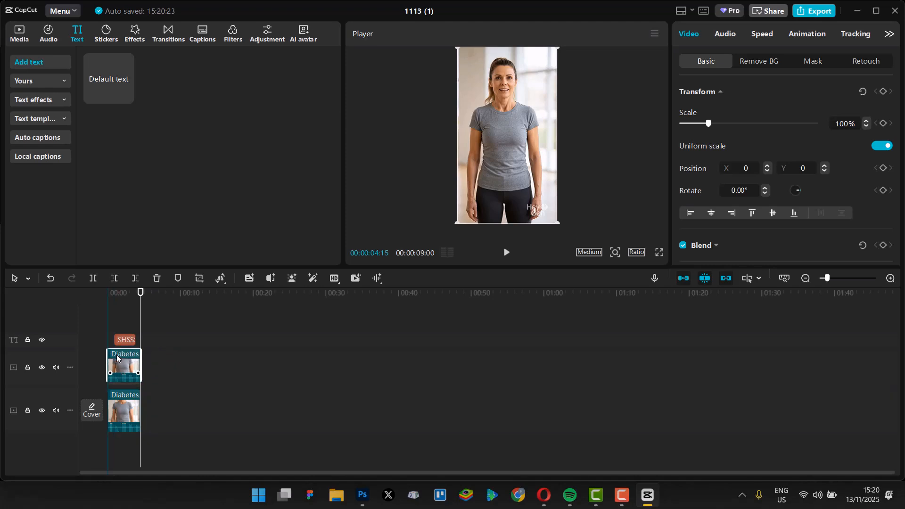
{"action": "left_click", "coordinate": [187, 395]}
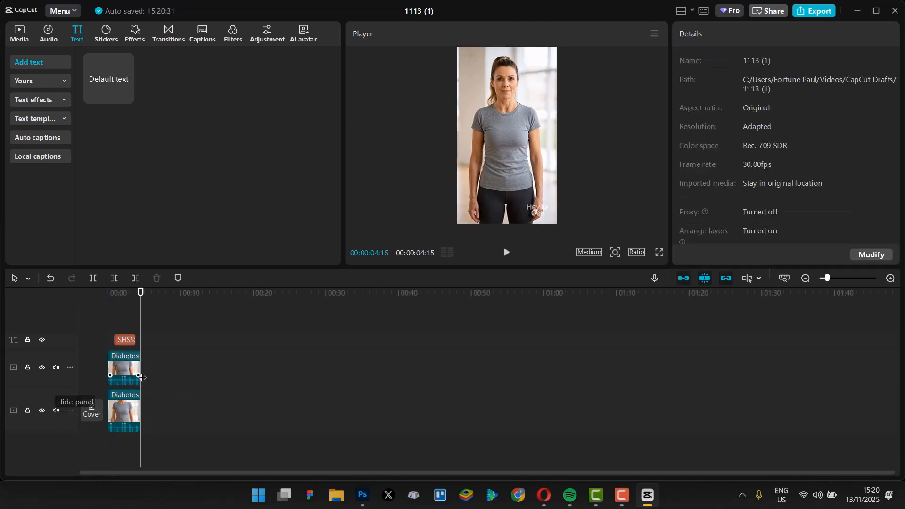
- Move the SHSSSSSSH text clip between the two video layers at the timeline's start and extend its end to match the clips
{"action": "left_click", "coordinate": [130, 342]}
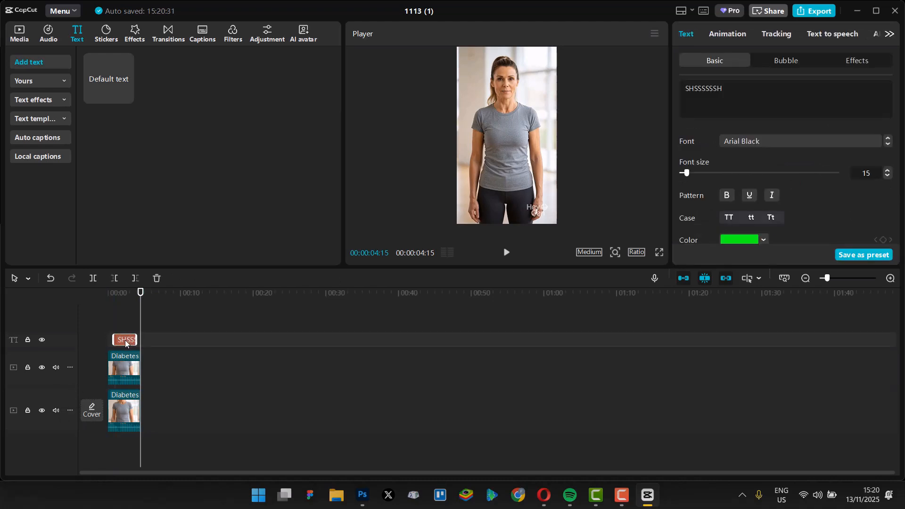
{"action": "left_click_drag", "start_coordinate": [124, 342], "coordinate": [121, 386]}
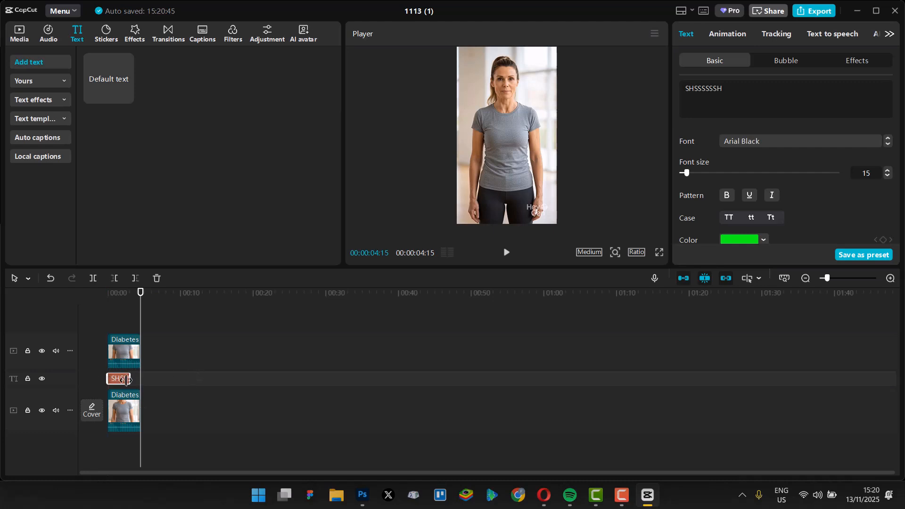
{"action": "mouse_move", "coordinate": [126, 380]}
{"action": "left_mouse_down"}
{"action": "mouse_move", "coordinate": [146, 383]}
{"action": "mouse_move", "coordinate": [140, 389]}
{"action": "left_mouse_up"}
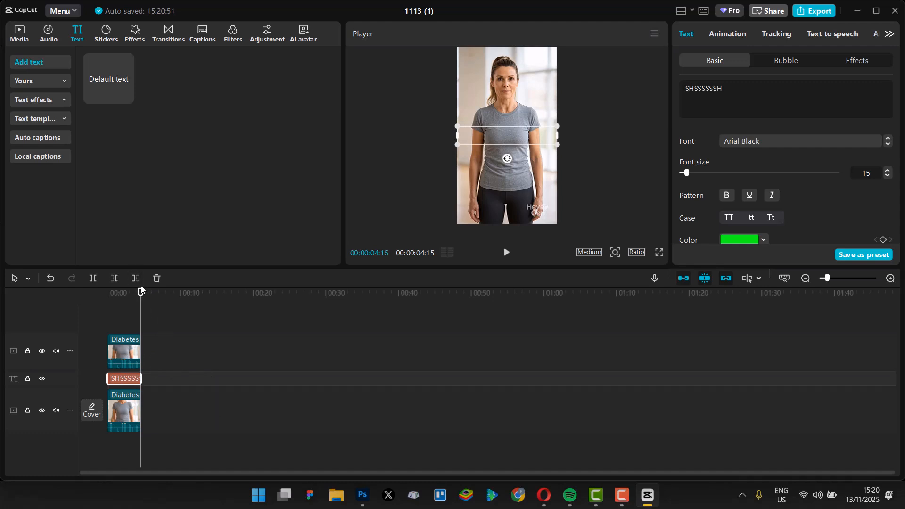
- Return the playhead to 00:00:00:00 and remove the upper video clip's background with Auto removal
{"action": "left_click_drag", "start_coordinate": [140, 293], "coordinate": [95, 293]}
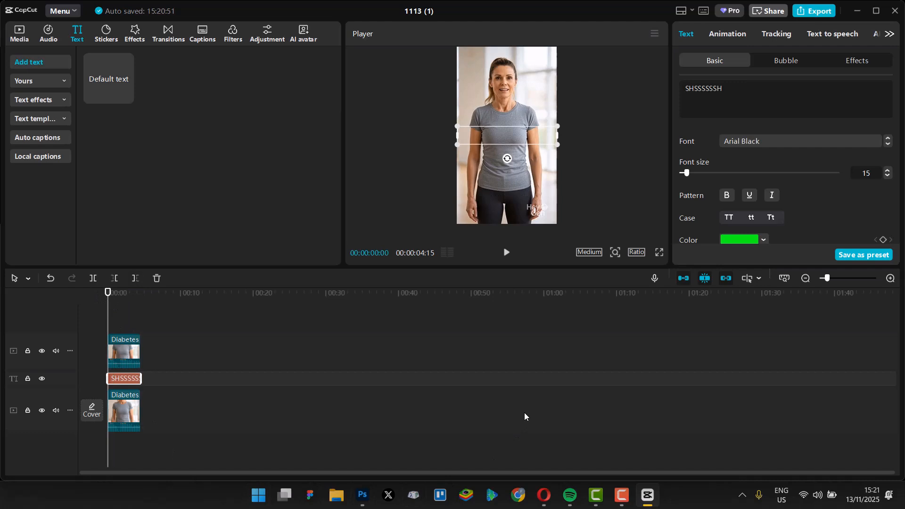
{"action": "left_click", "coordinate": [118, 356]}
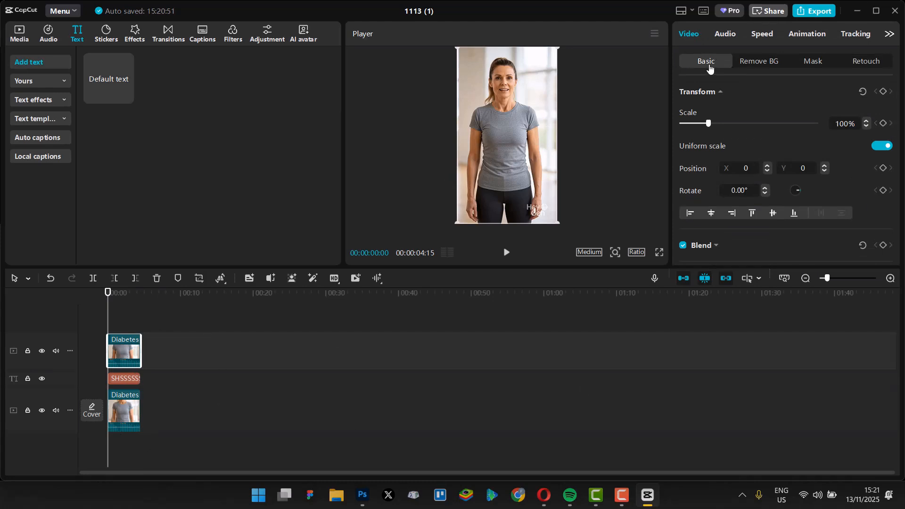
{"action": "left_click", "coordinate": [766, 63]}
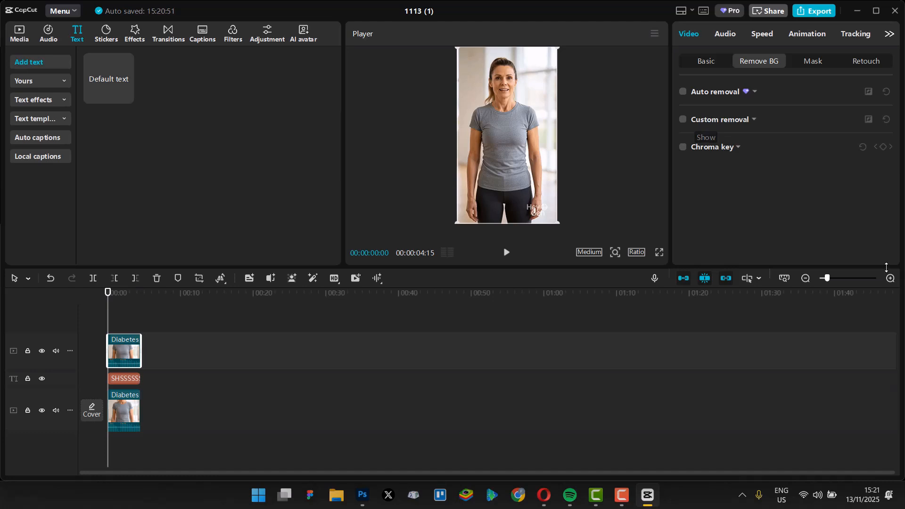
{"action": "left_click", "coordinate": [682, 93]}
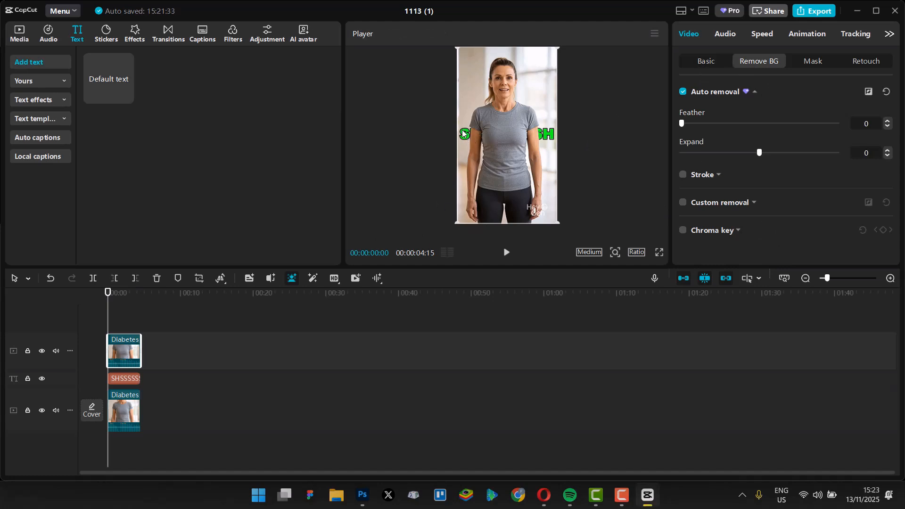
- Change the overlay text to "GOOD DAY" and position it centered at the top of the video frame, behind the woman's head
{"action": "left_click", "coordinate": [122, 380]}
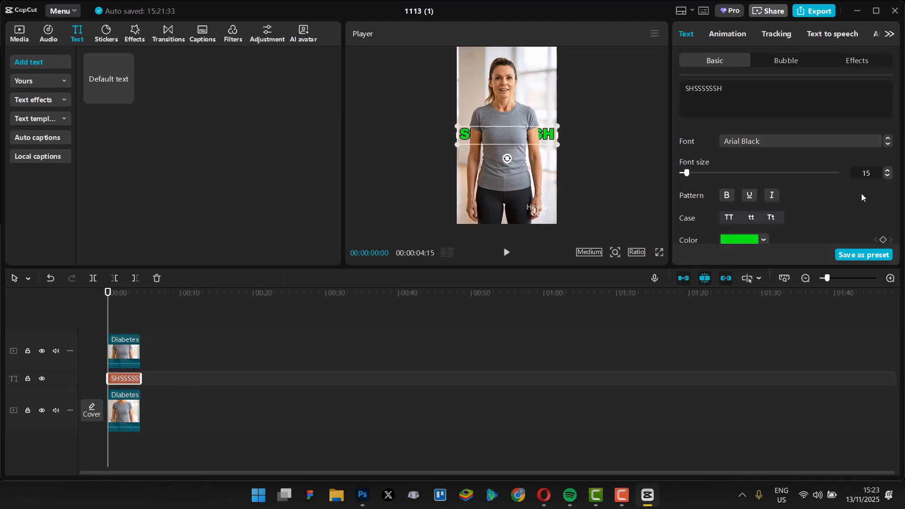
{"action": "left_click", "coordinate": [744, 97]}
{"action": "type", "text": "GOOD"}
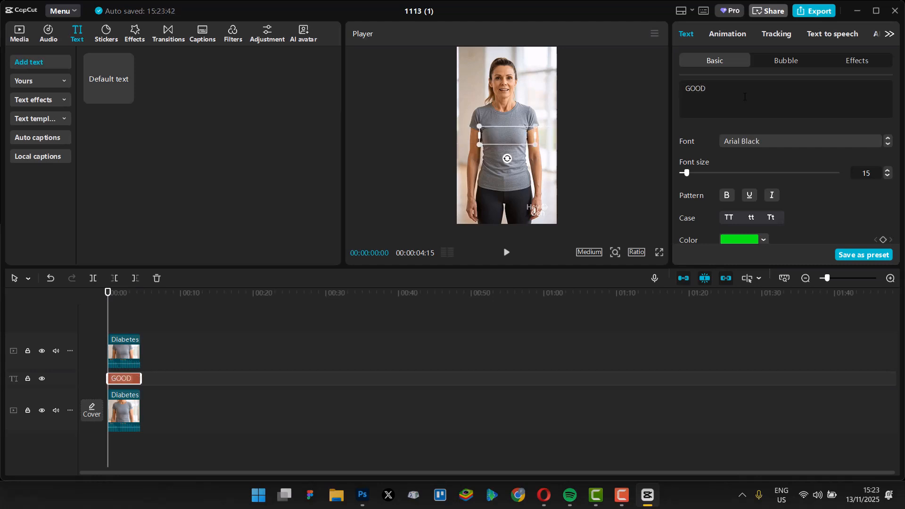
{"action": "type", "text": " DAY"}
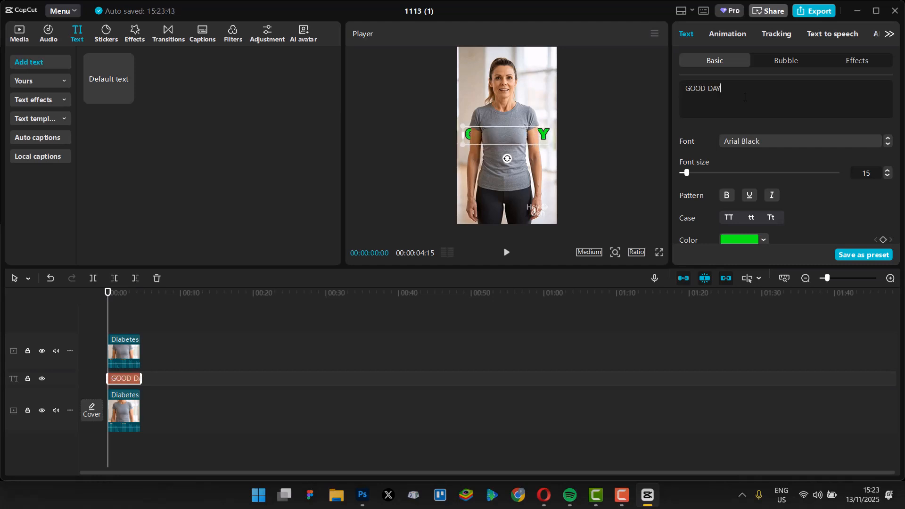
{"action": "left_click_drag", "start_coordinate": [492, 135], "coordinate": [483, 60]}
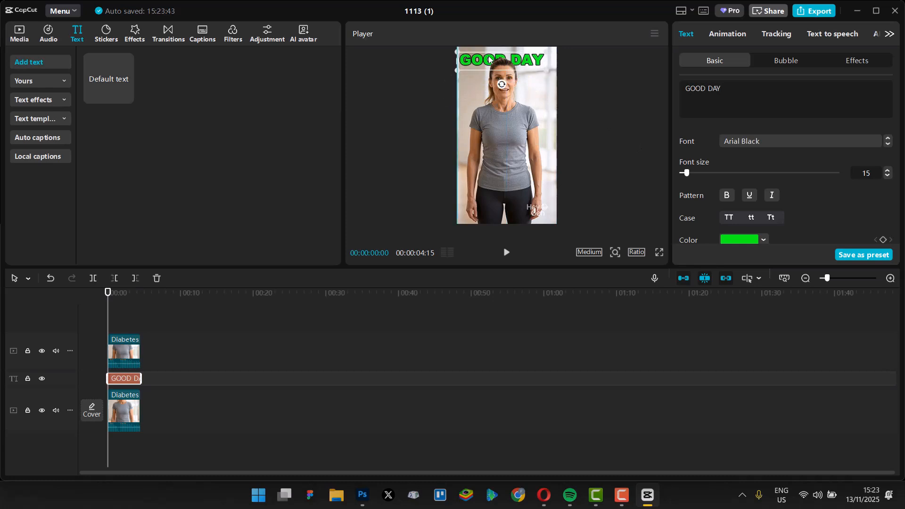
{"action": "left_click_drag", "start_coordinate": [549, 68], "coordinate": [529, 60]}
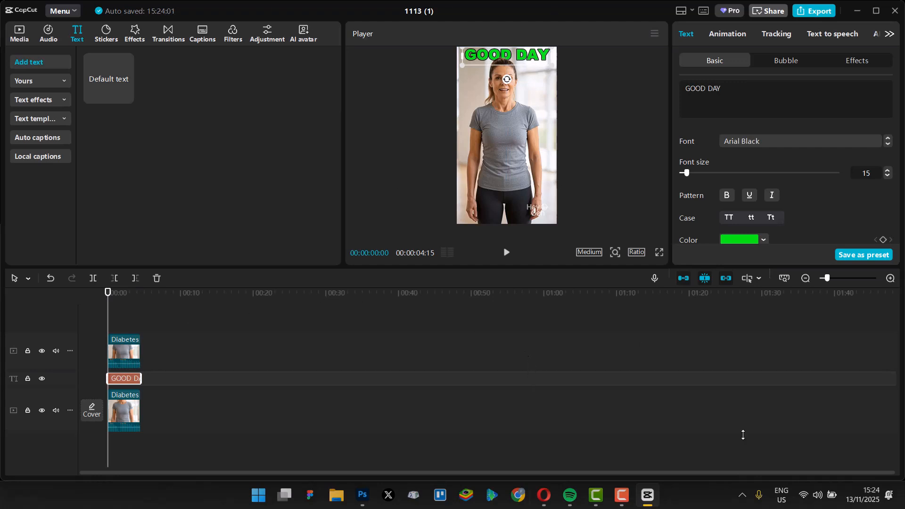
- Try to export the video, then go back to editing from the Pro feature notice
{"action": "left_click", "coordinate": [819, 13]}
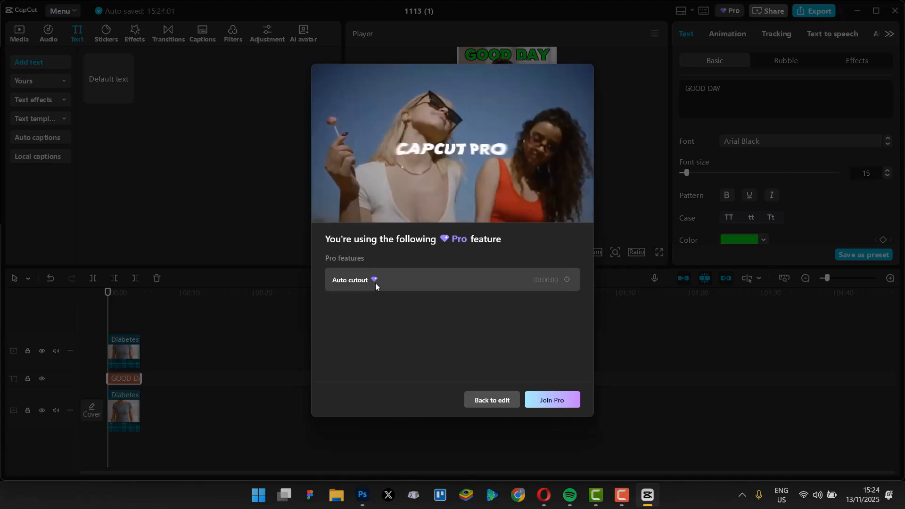
{"action": "left_click", "coordinate": [488, 401]}
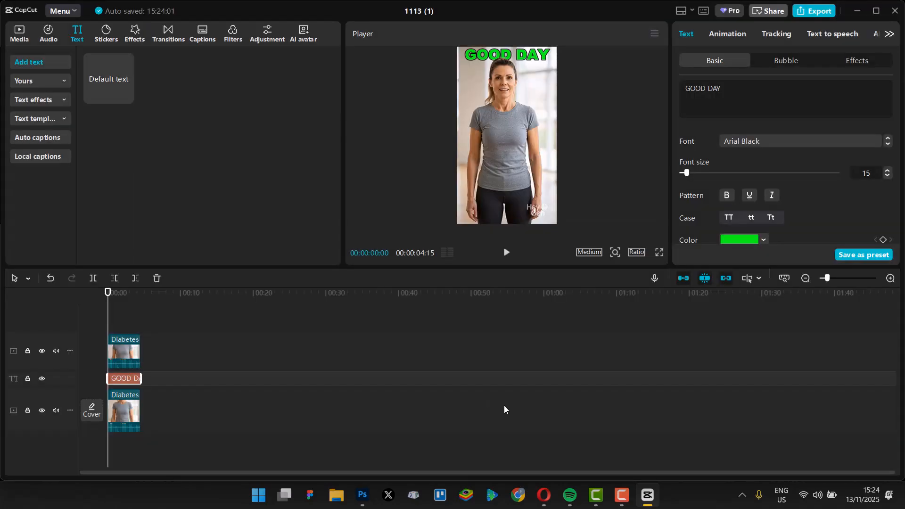